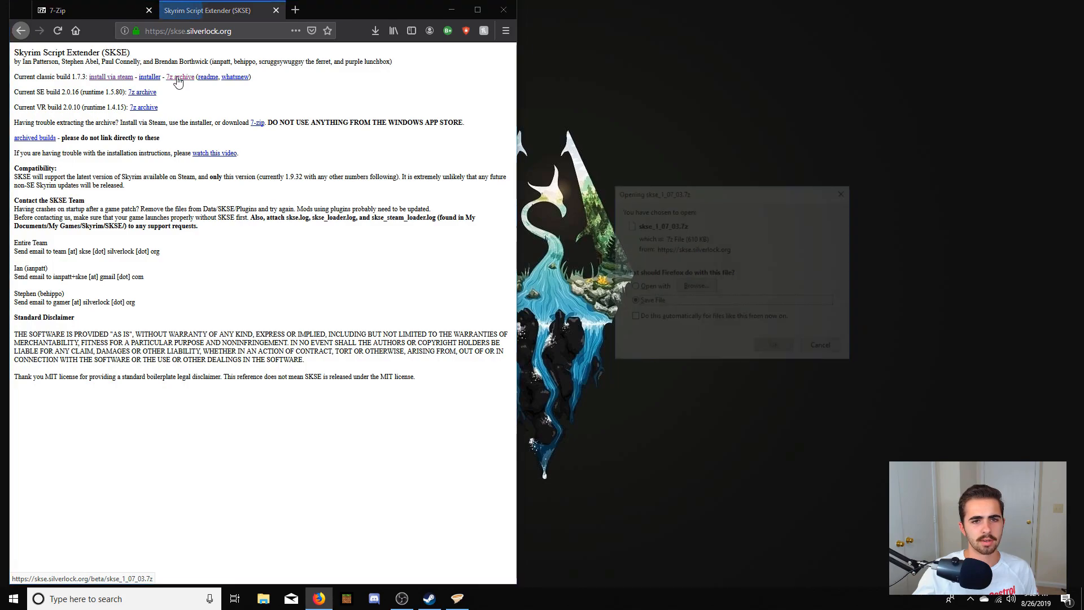
- Save the classic build 1.7.3 SKSE archive, place it on the desktop, and close the browser with all its tabs
click(776, 348)
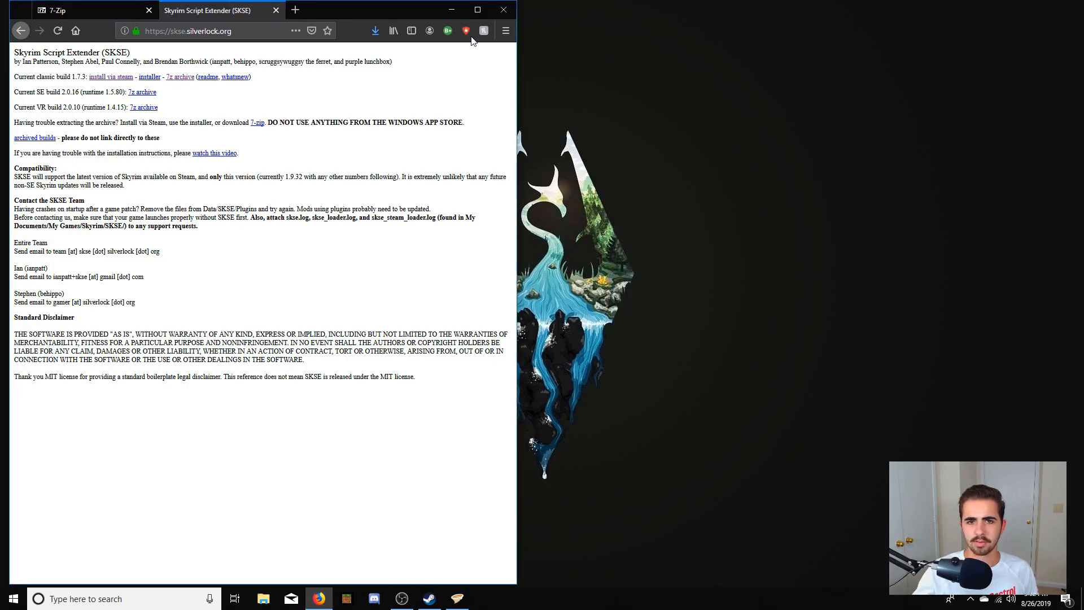
drag(294, 63, 739, 84)
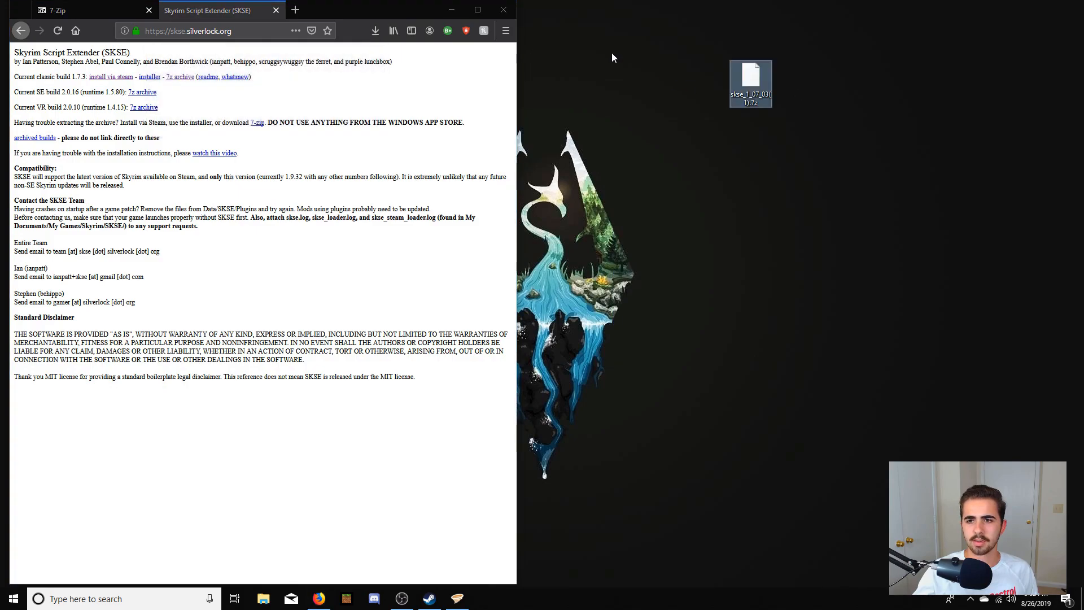
click(505, 12)
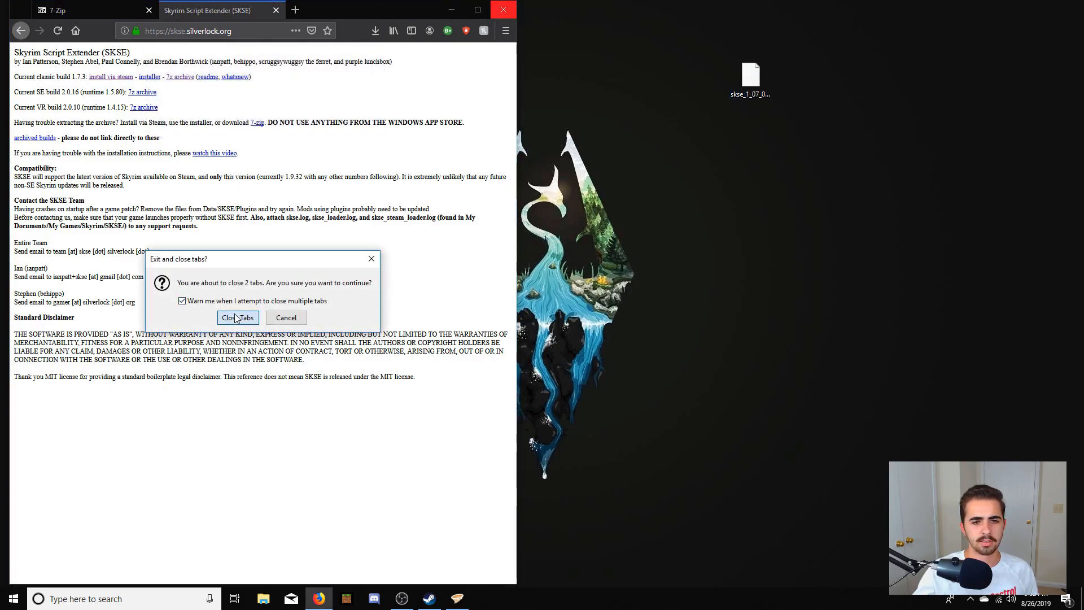
key(Return)
- Extract the SKSE archive on the desktop into its own folder with 7-Zip and move that folder toward the desktop's centre
click(749, 84)
right_click(750, 84)
mouse_move(757, 115)
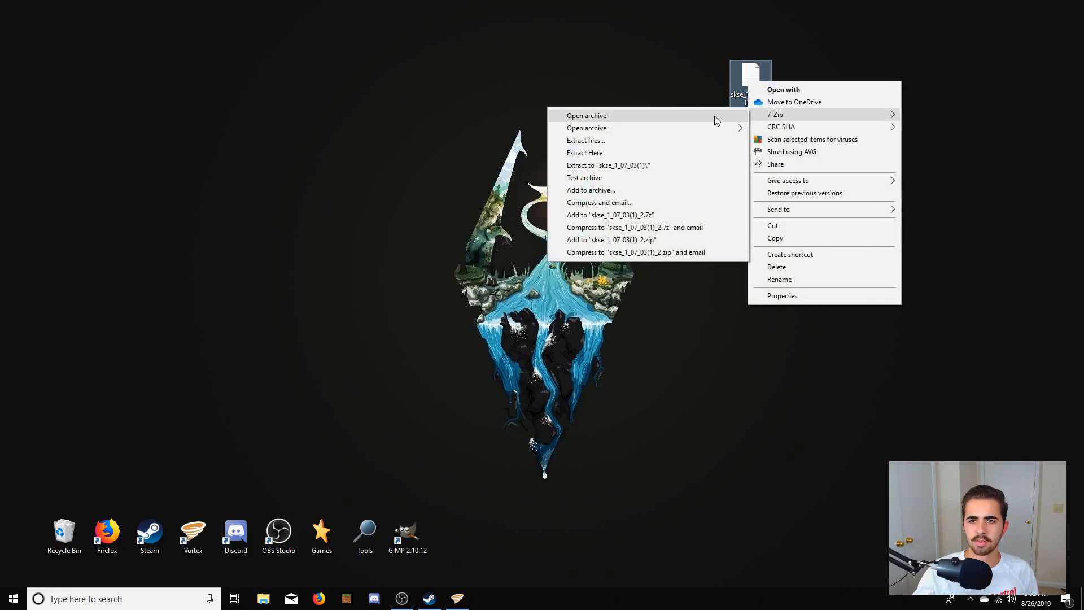
click(645, 141)
click(535, 370)
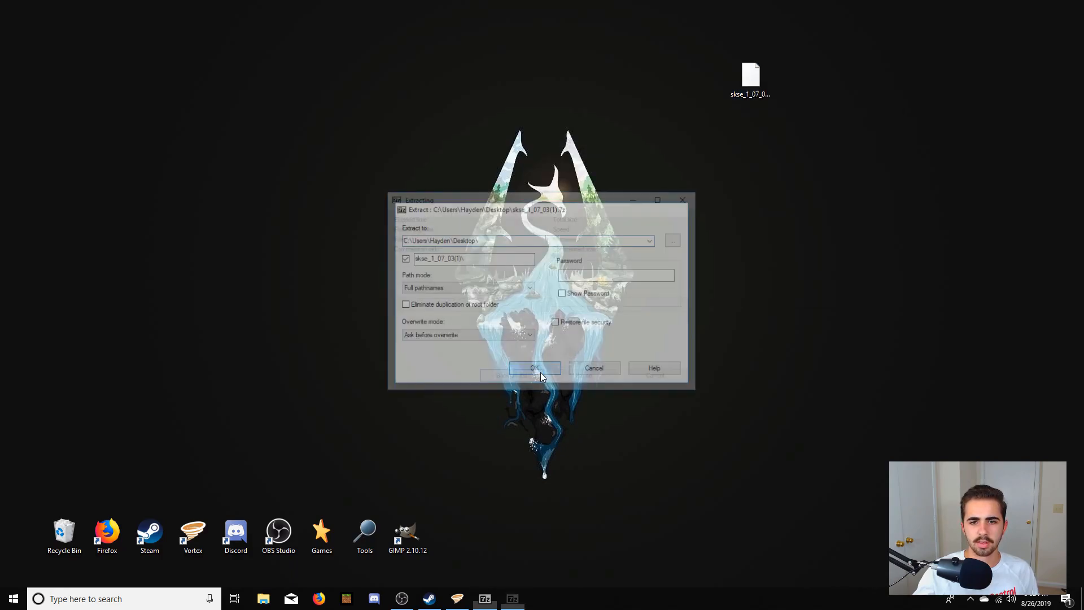
drag(22, 21, 534, 250)
- Delete the SKSE archive from the desktop, then reposition and open the extracted folder
drag(829, 20, 656, 149)
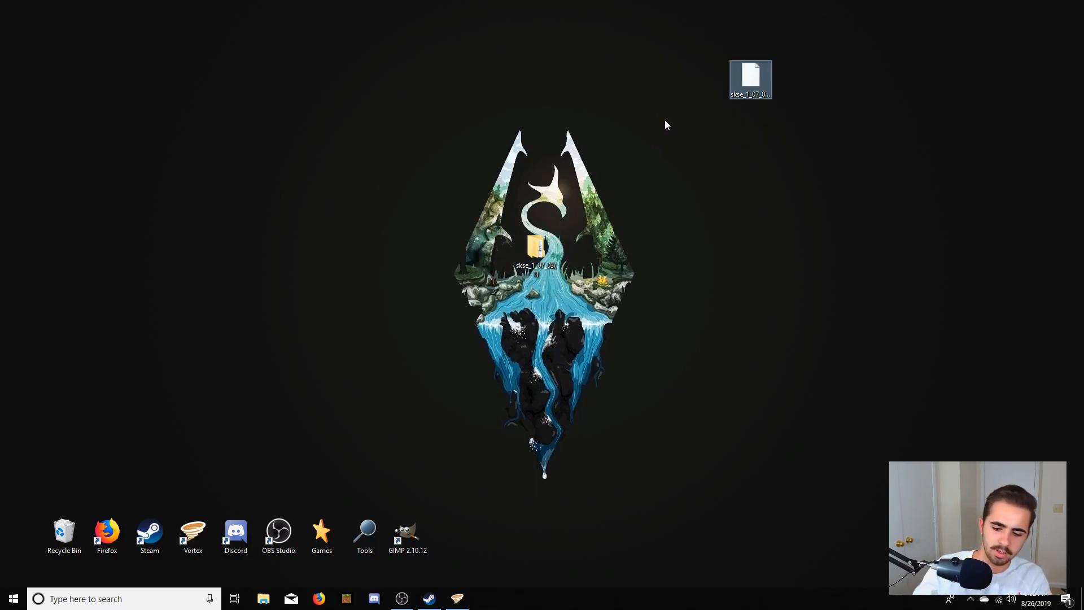
key(Delete)
drag(543, 259, 940, 108)
double_click(921, 77)
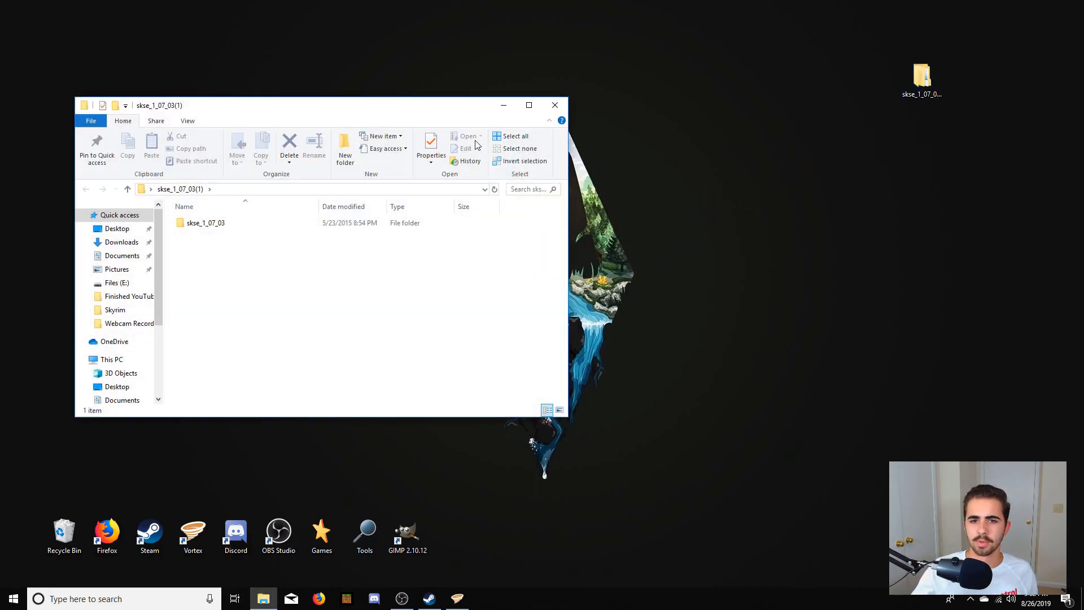
drag(334, 107, 277, 112)
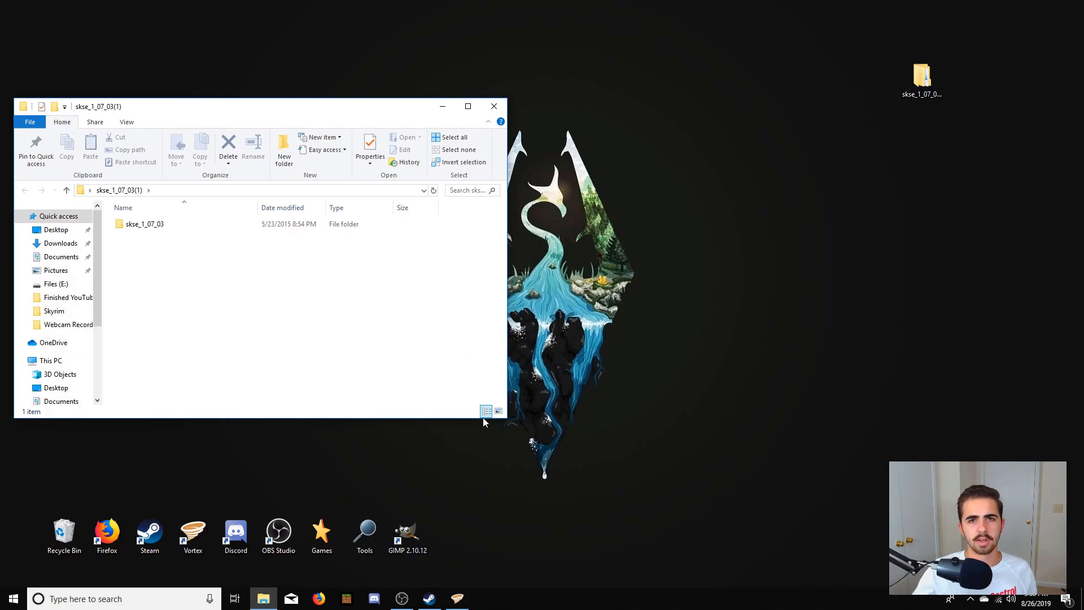
- Switch to Steam and browse the local files of The Elder Scrolls V: Skyrim from its properties
mouse_move(439, 604)
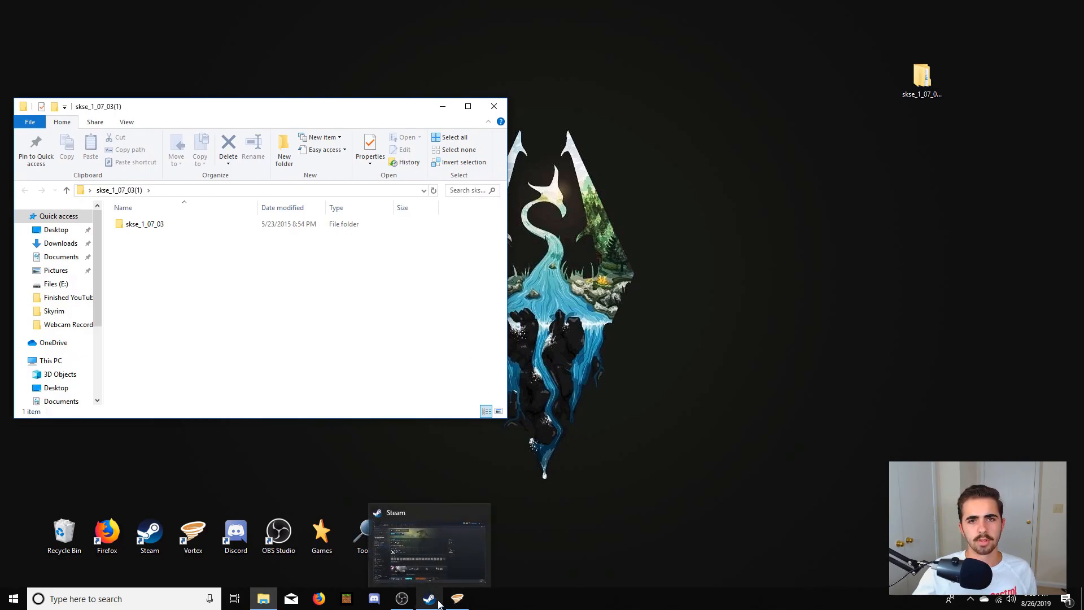
click(430, 599)
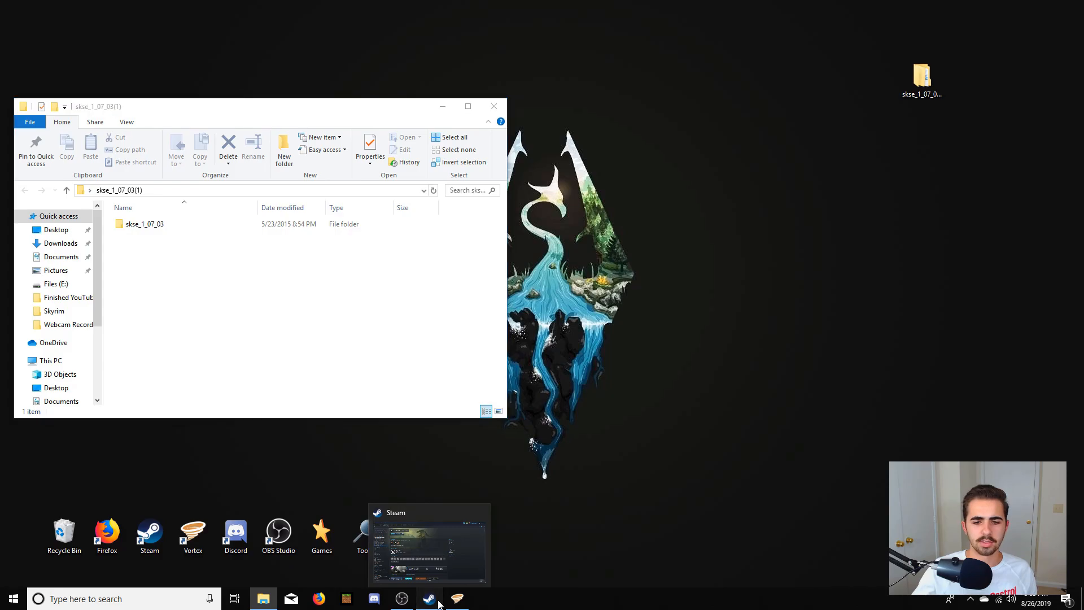
right_click(46, 232)
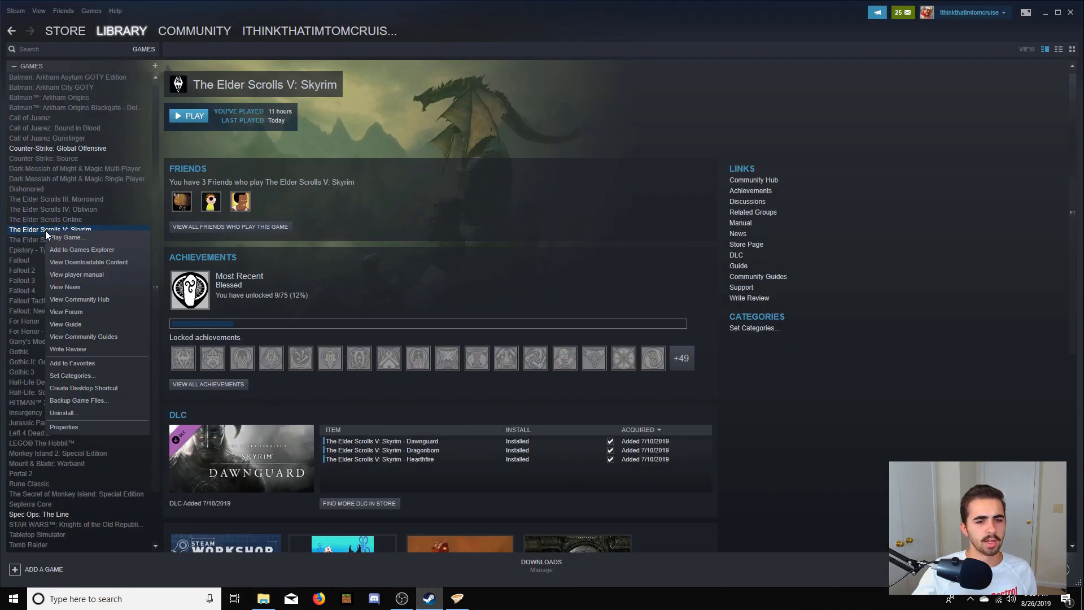
click(80, 426)
click(510, 140)
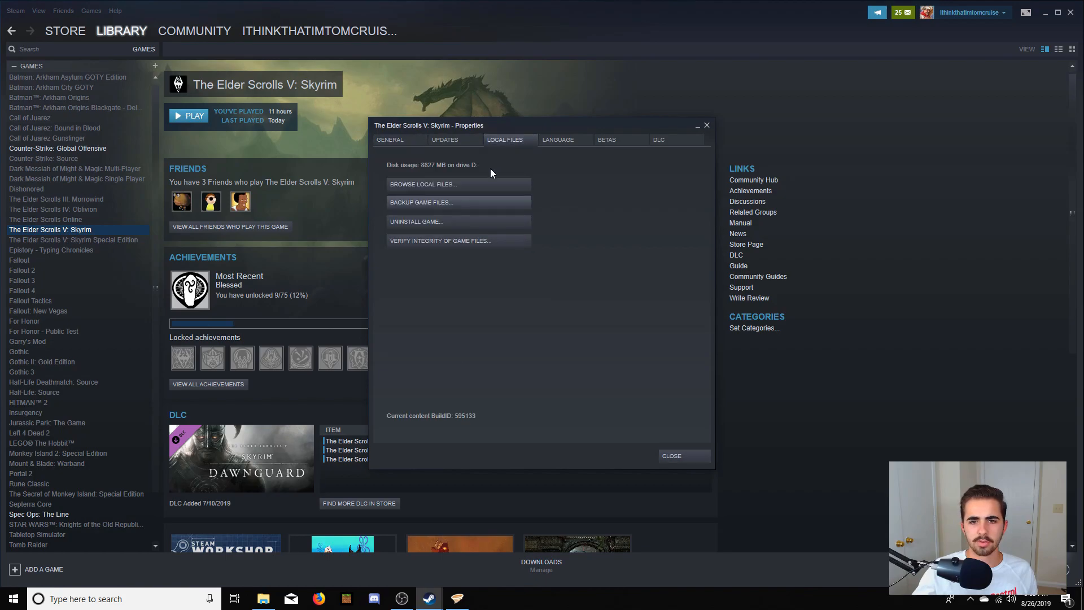
click(486, 180)
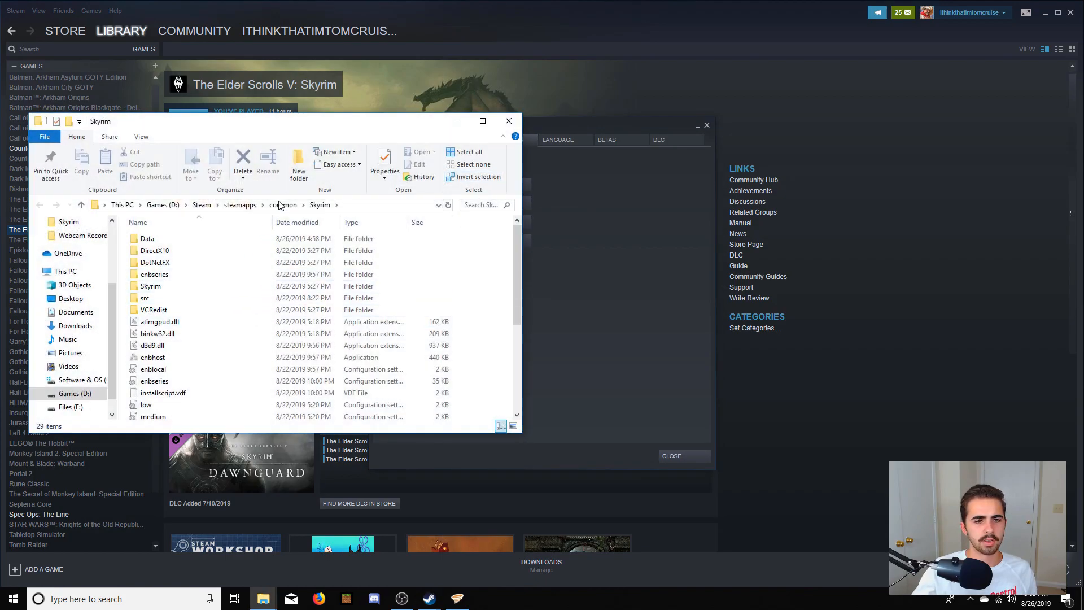
- Close the game properties and the Steam window, and arrange the Skyrim folder window beside the SKSE folder window
drag(325, 124, 792, 205)
click(706, 125)
click(1070, 13)
drag(759, 209, 791, 111)
scroll(801, 270, down, 4)
scroll(801, 270, down, 1)
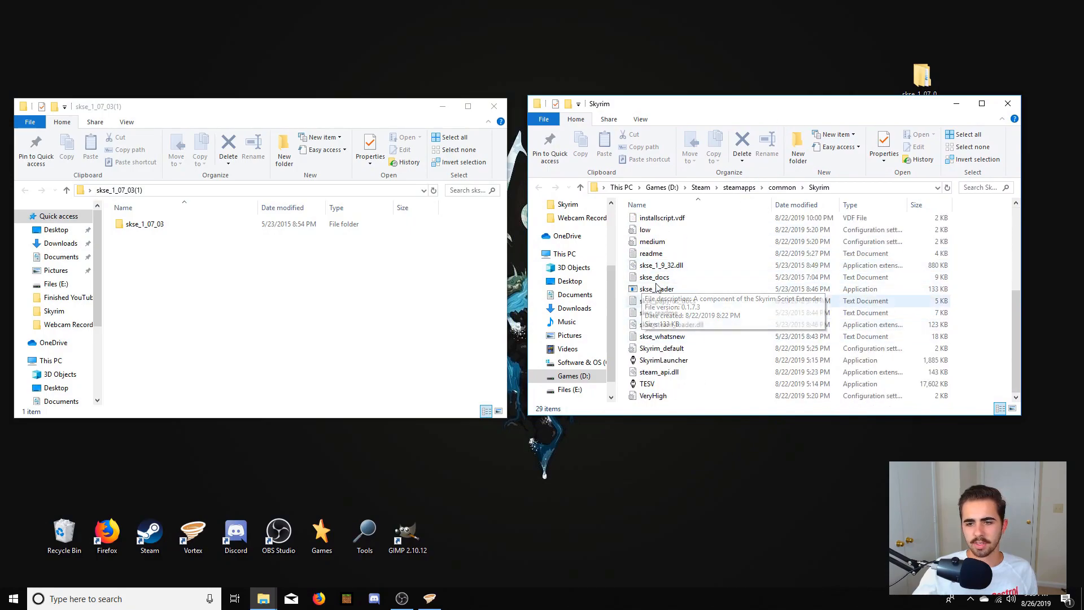
- Copy everything inside the skse_1_07_03 subfolder into the Skyrim folder, replacing files with the same names, and close the source window
double_click(151, 226)
drag(159, 357, 136, 224)
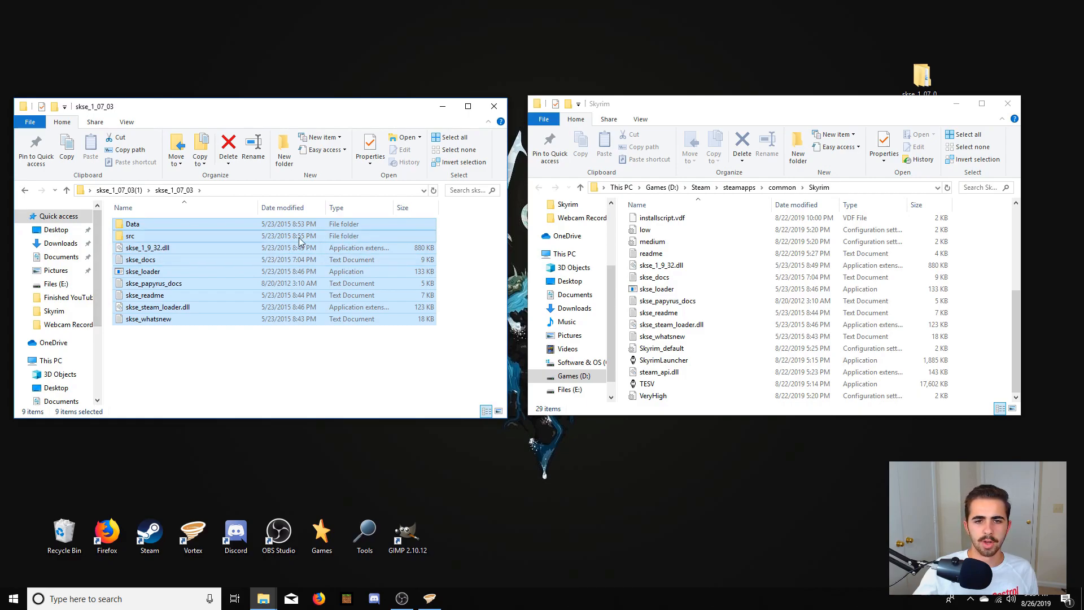
drag(244, 236, 969, 295)
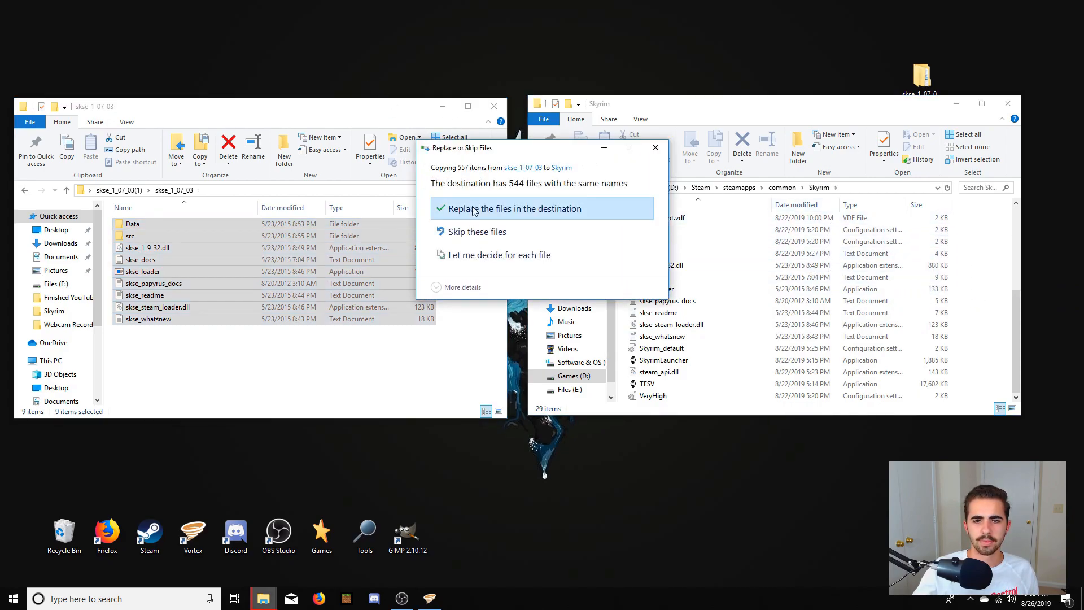
click(507, 211)
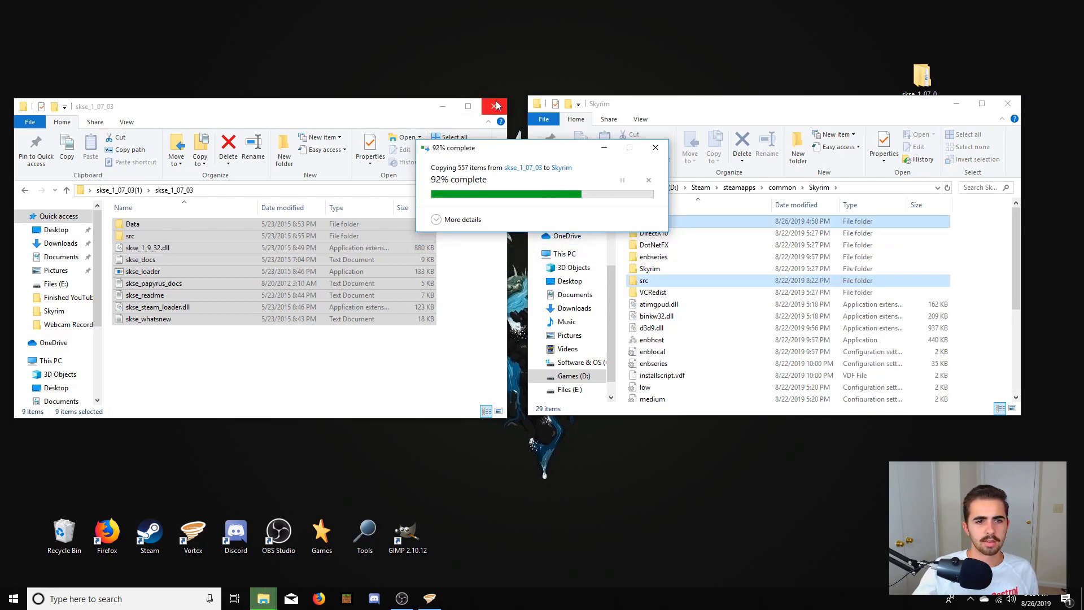
click(495, 105)
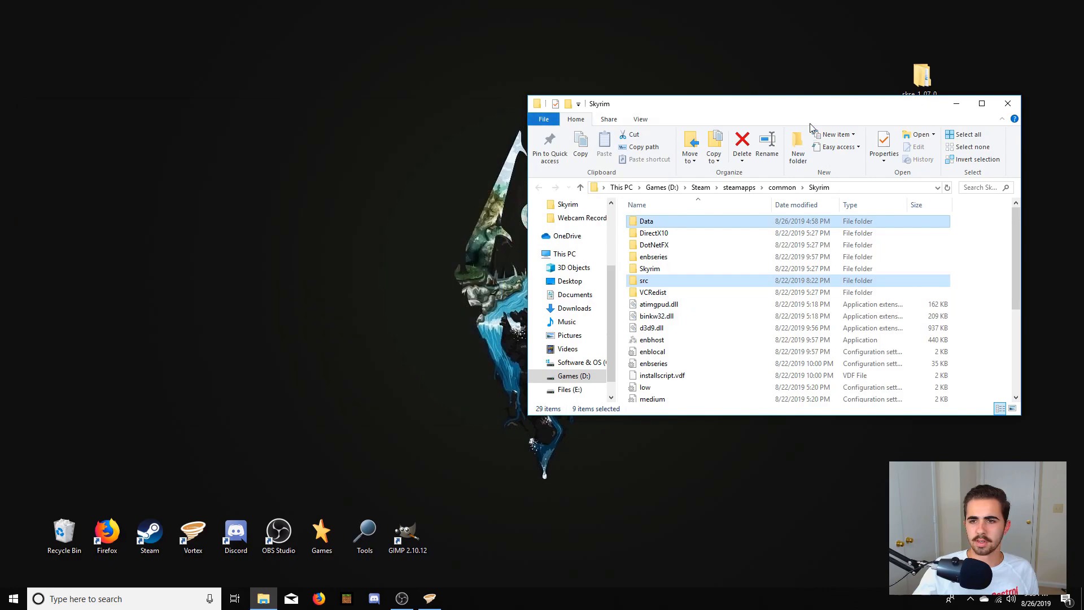
- Create a desktop shortcut to skse_loader from the Skyrim folder and place it below the extracted SKSE folder on the desktop
drag(704, 111, 261, 129)
click(529, 271)
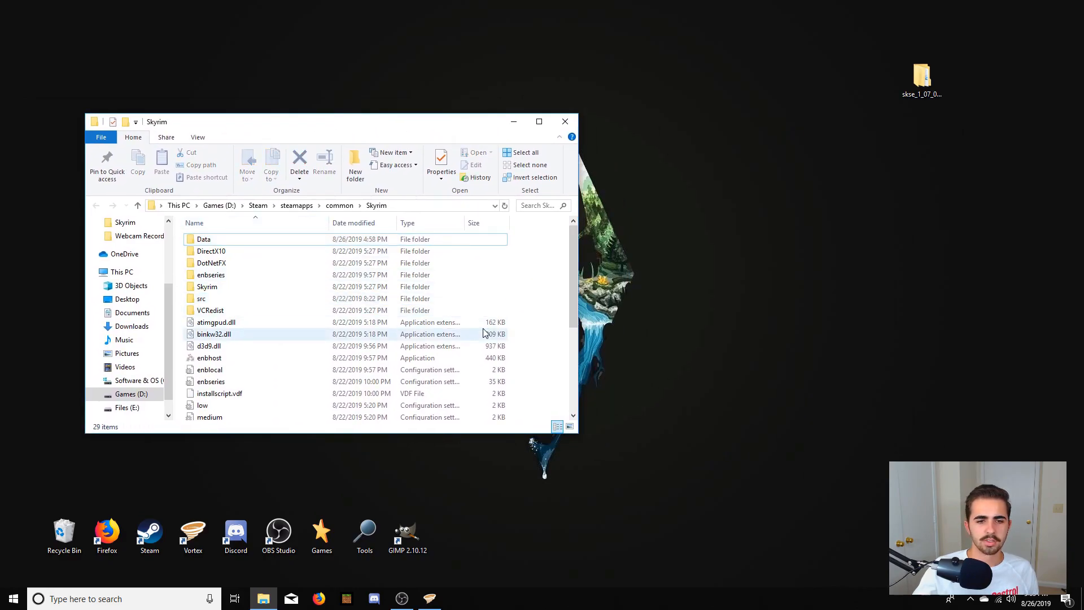
scroll(488, 327, down, 3)
scroll(395, 333, down, 1)
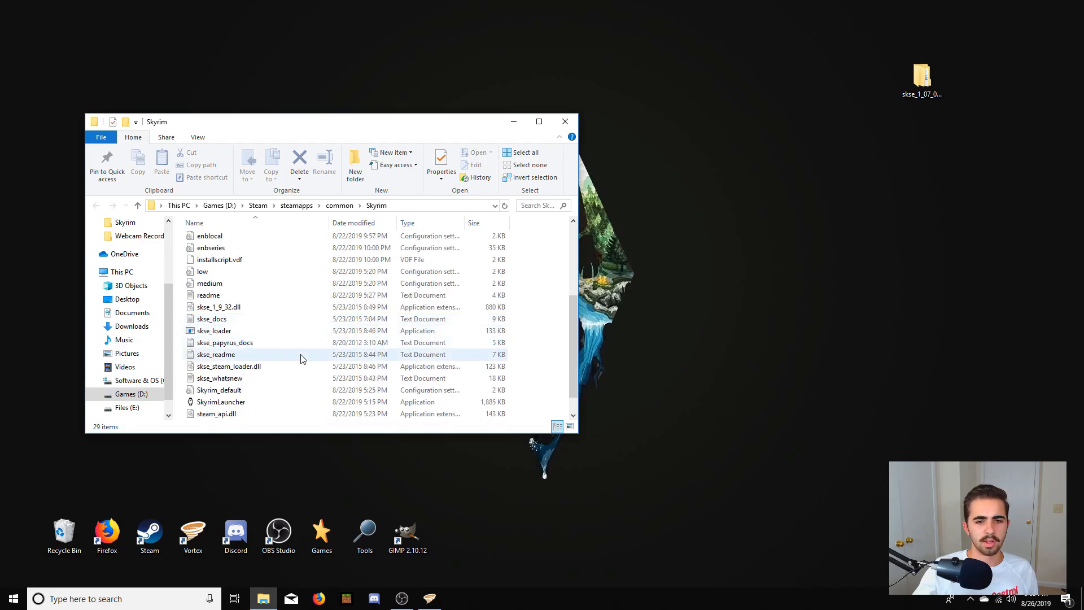
click(257, 334)
right_click(257, 333)
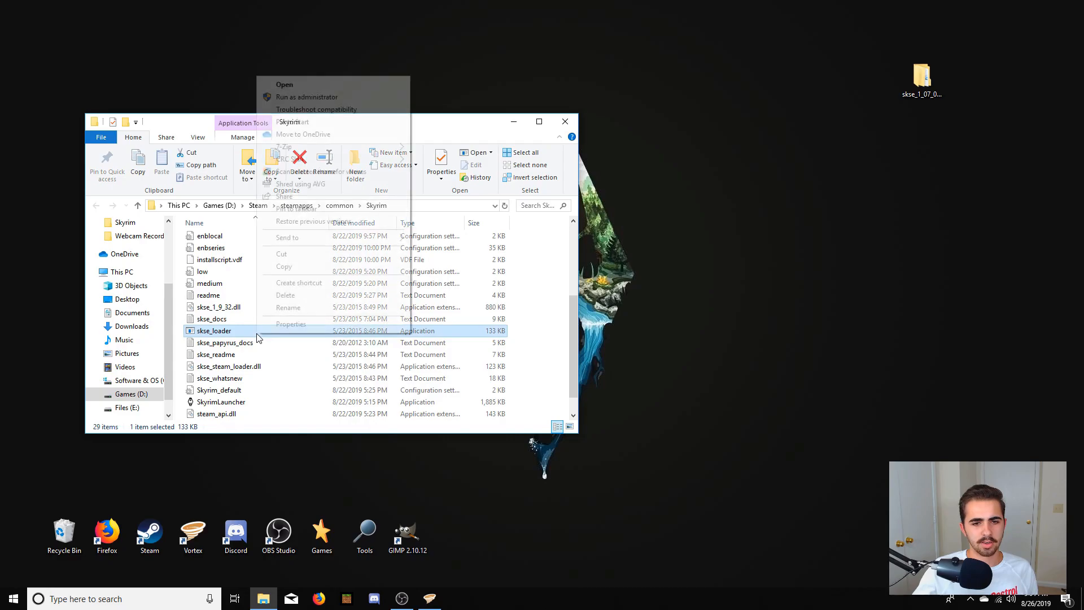
mouse_move(293, 237)
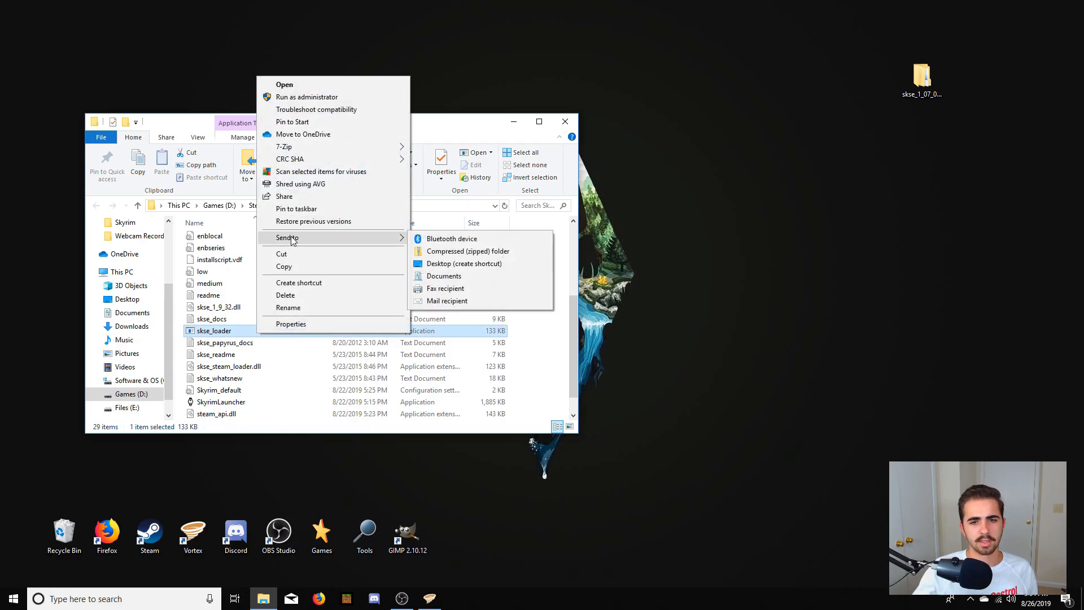
click(464, 264)
drag(21, 26, 965, 255)
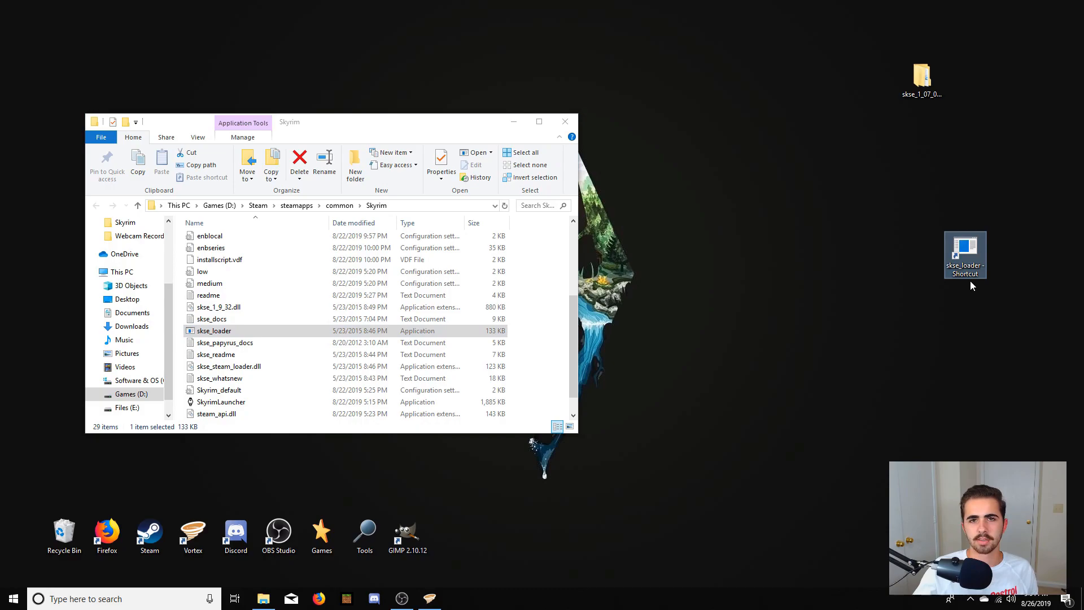
- Minimize the Skyrim folder window and switch to Vortex
click(516, 123)
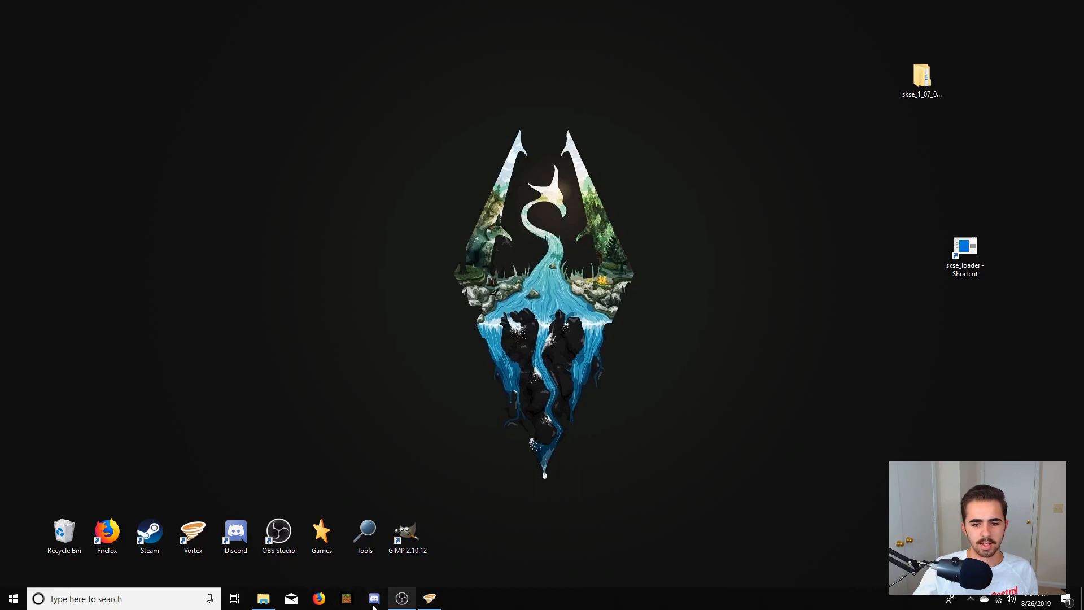
click(438, 602)
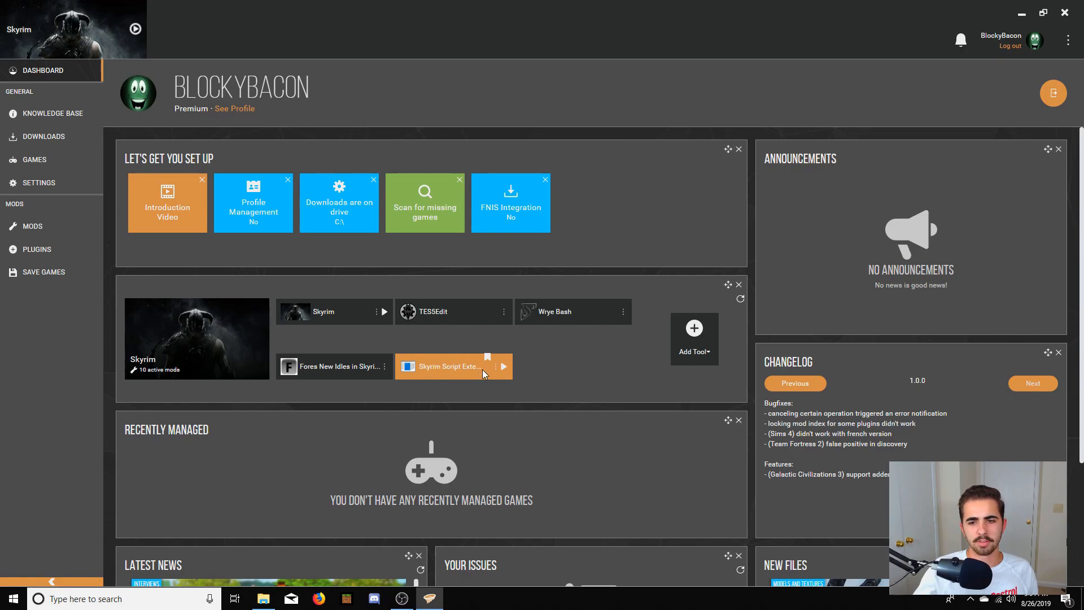
click(693, 336)
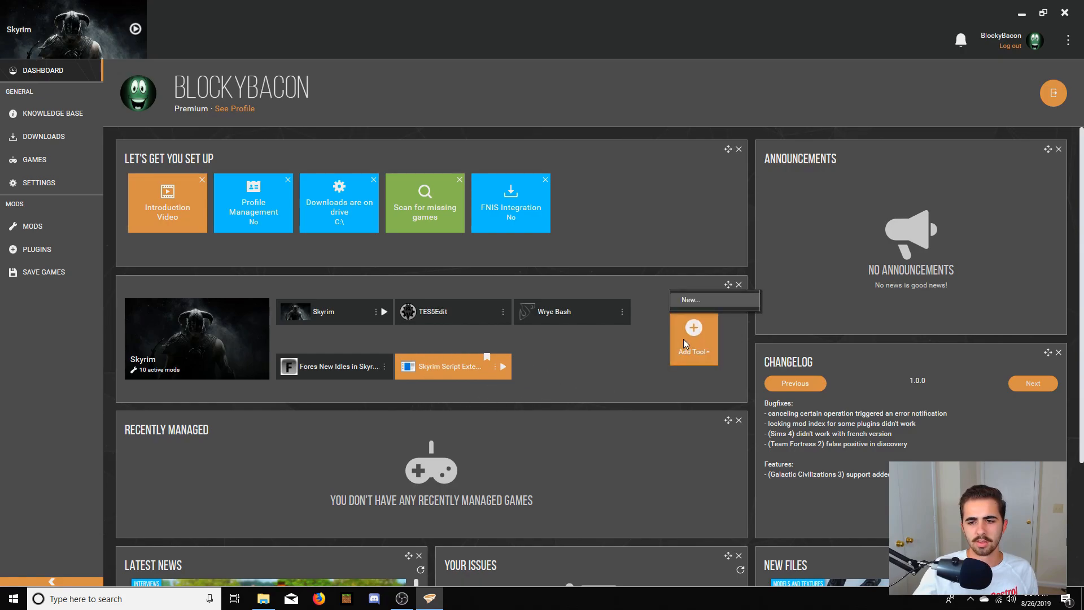
click(690, 300)
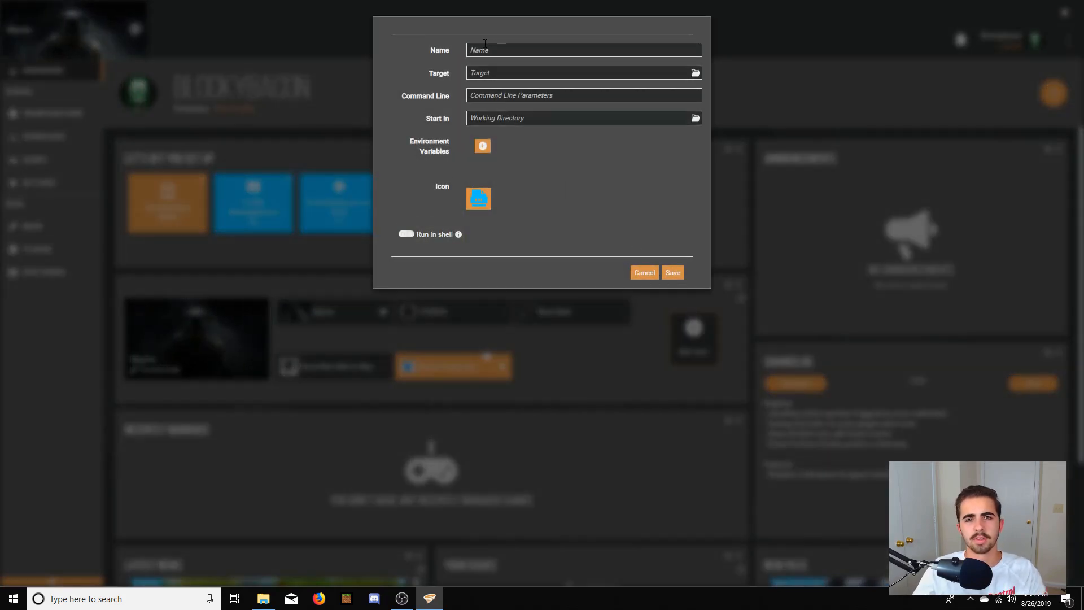
click(637, 277)
- Open the Skyrim Script Extender tool entry for editing and browse for its target file
click(495, 367)
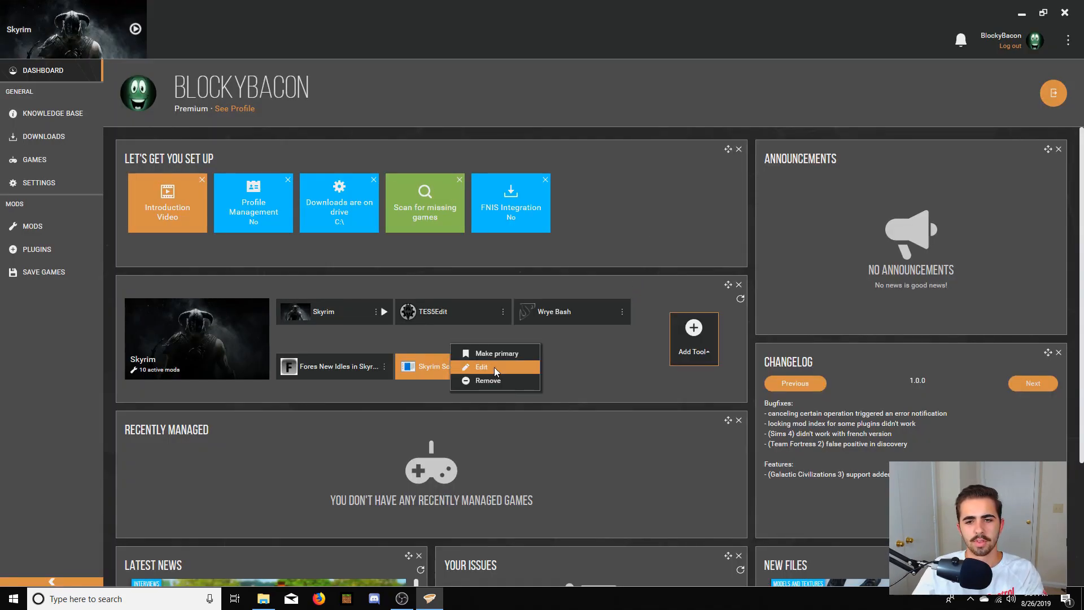
click(499, 372)
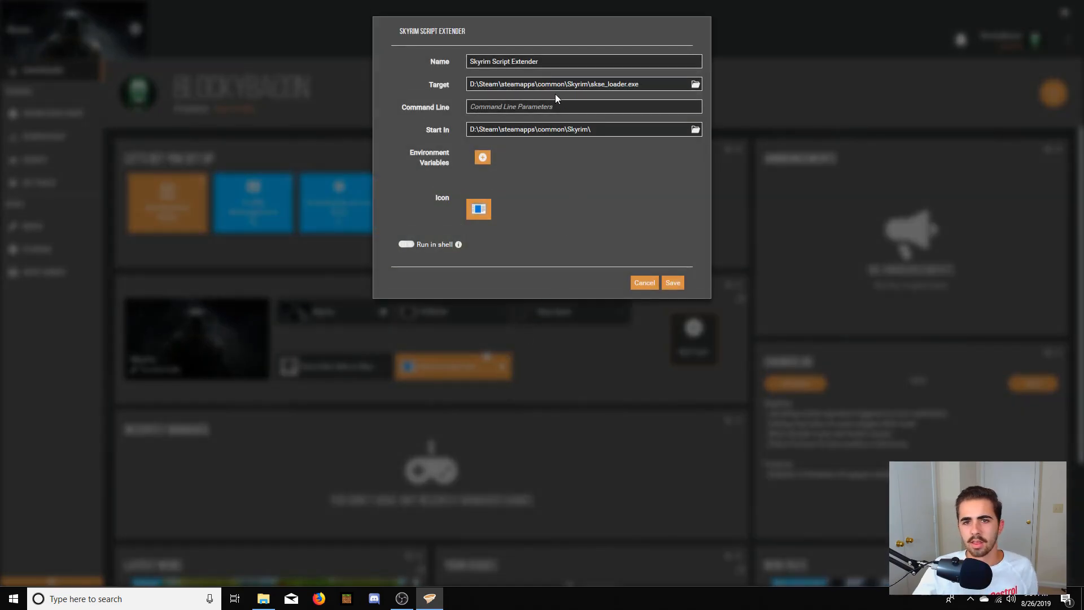
click(696, 84)
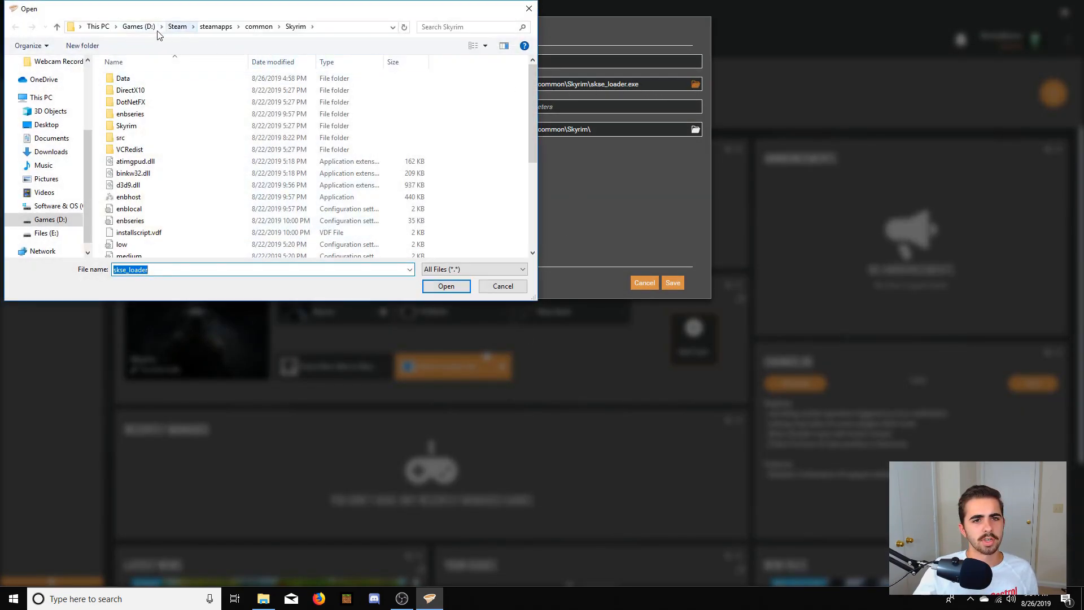
- Set the tool's target to skse_loader in Games (D:) > Steam > steamapps > common > Skyrim and save the tool entry
click(178, 27)
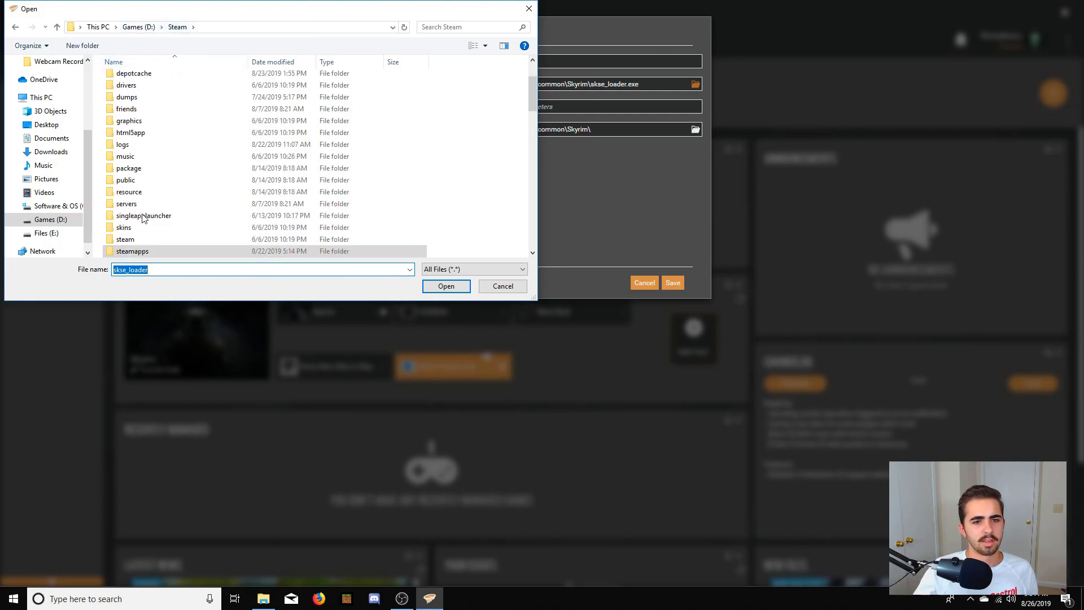
double_click(134, 251)
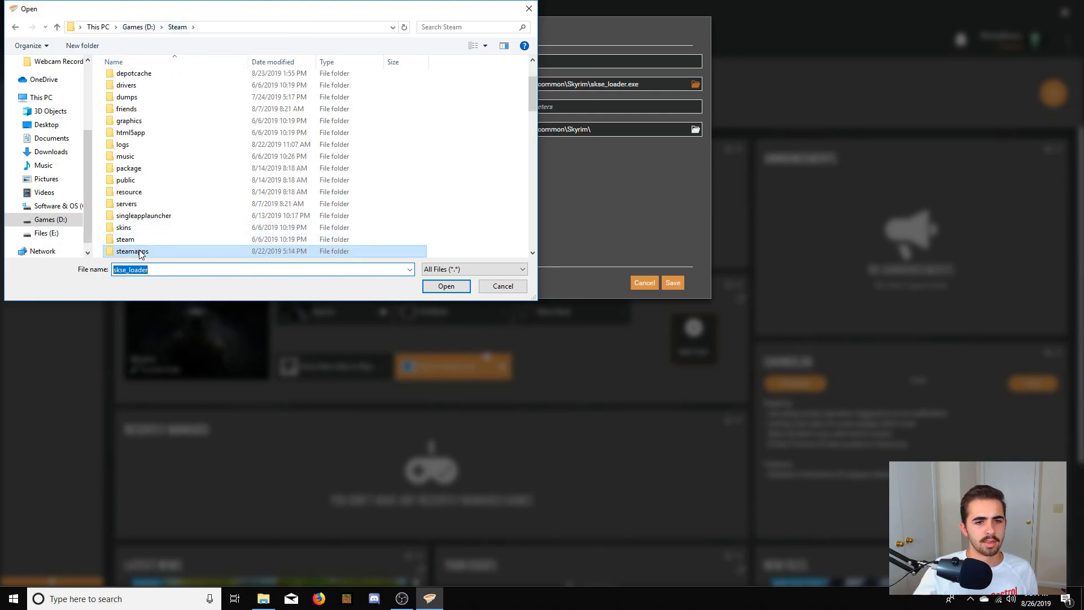
double_click(143, 79)
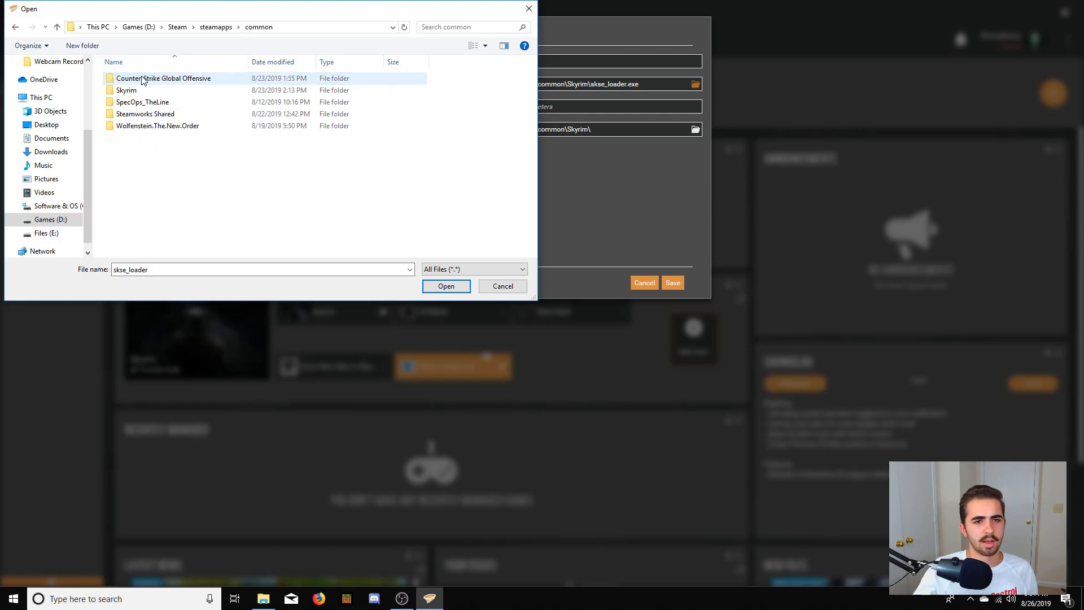
click(147, 93)
double_click(147, 91)
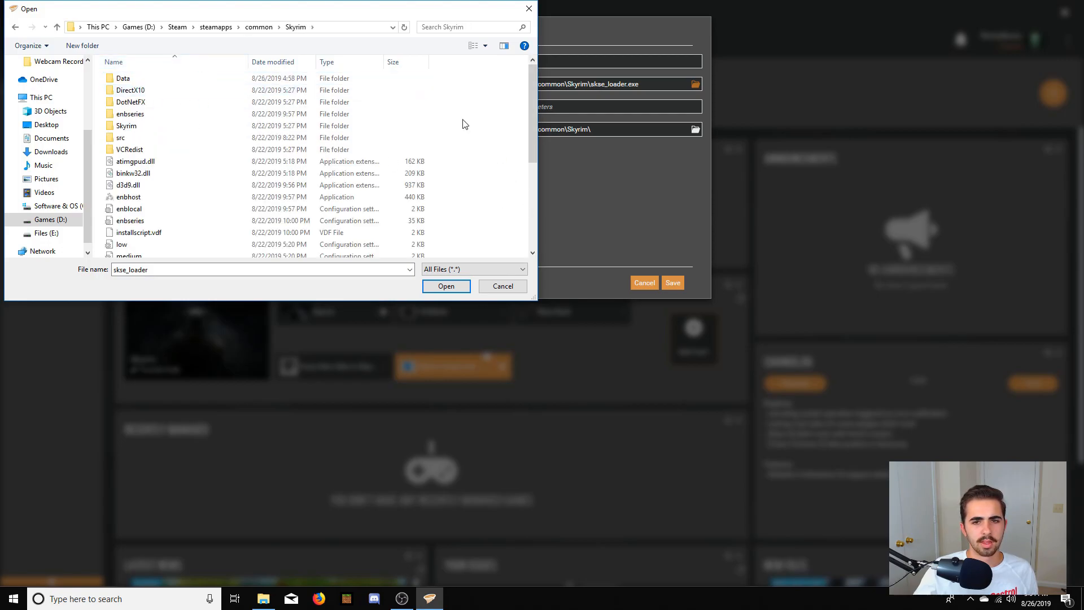
scroll(465, 121, down, 4)
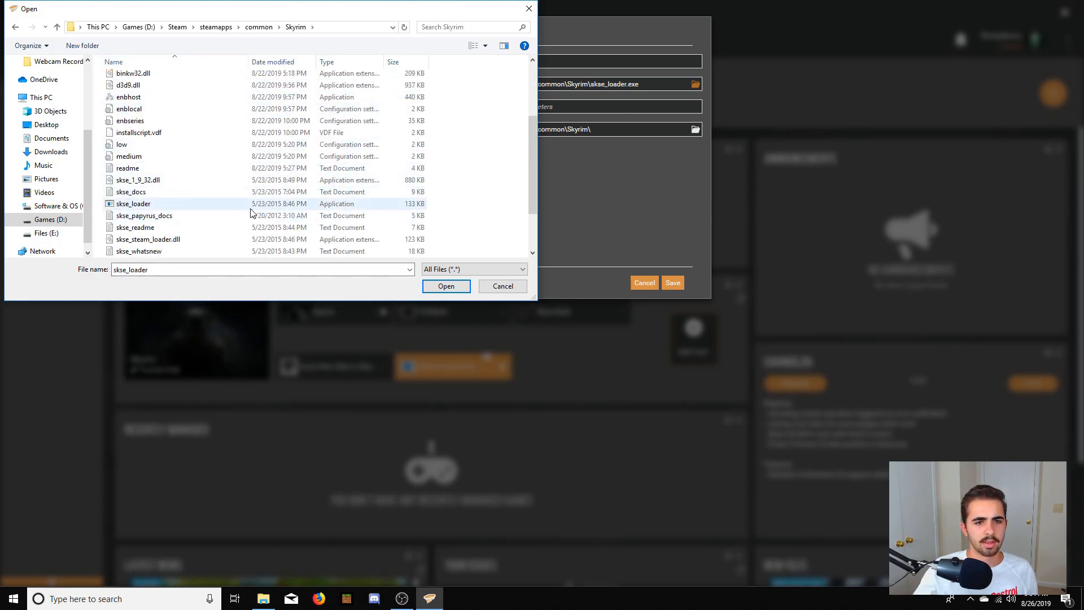
click(236, 207)
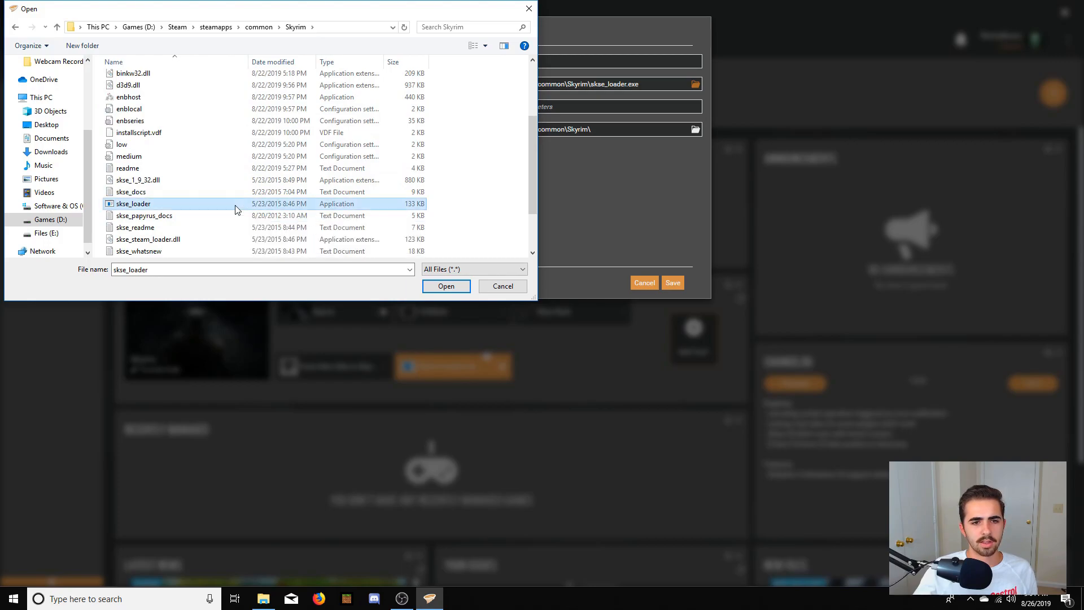
click(441, 287)
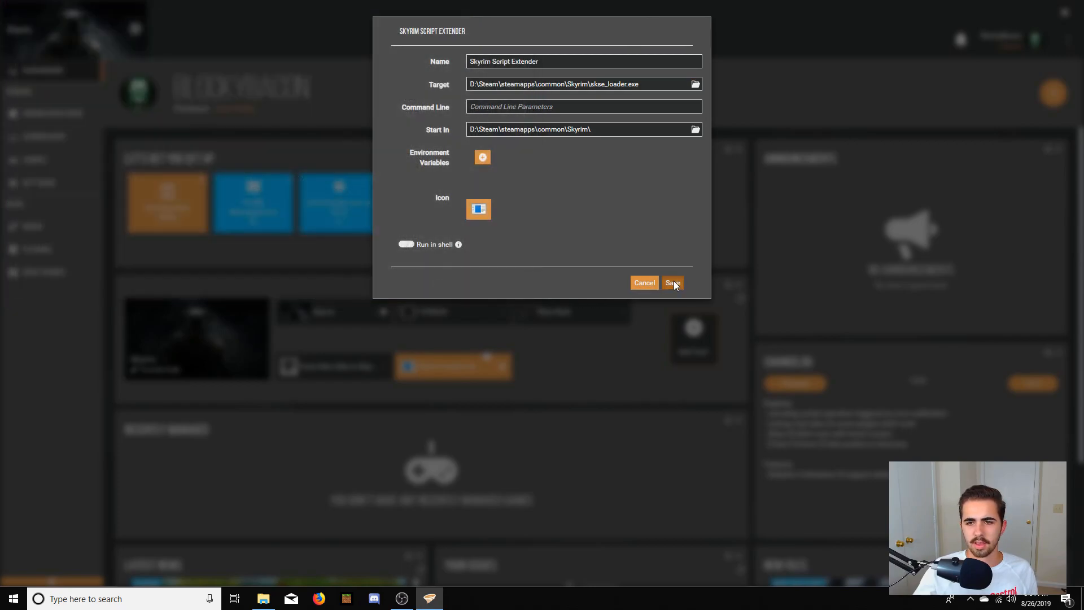
click(673, 283)
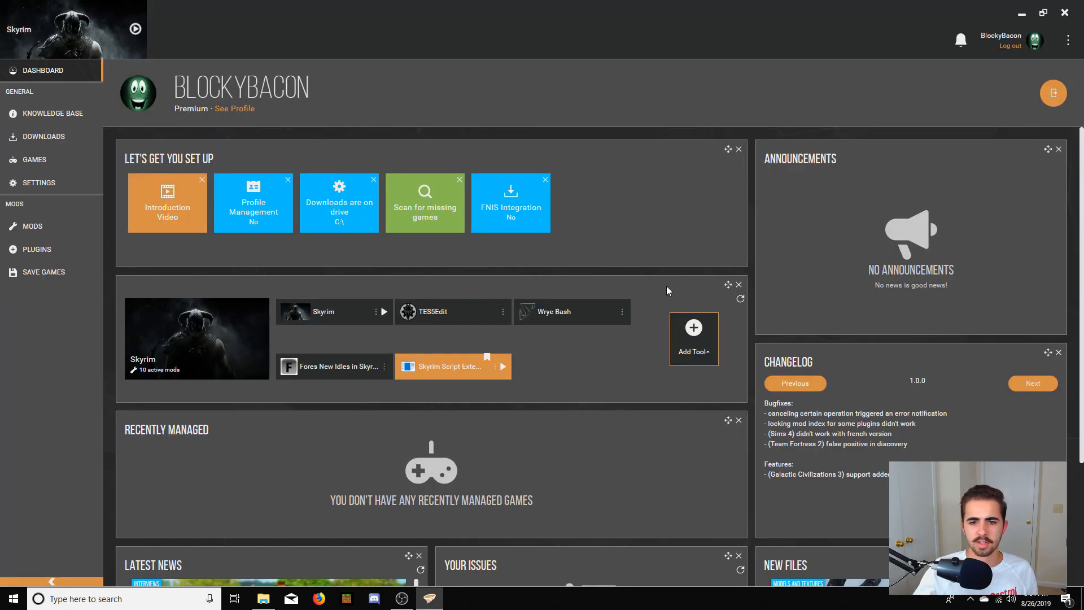
- Make Skyrim Script Extender the primary tool and launch Skyrim through it
click(496, 370)
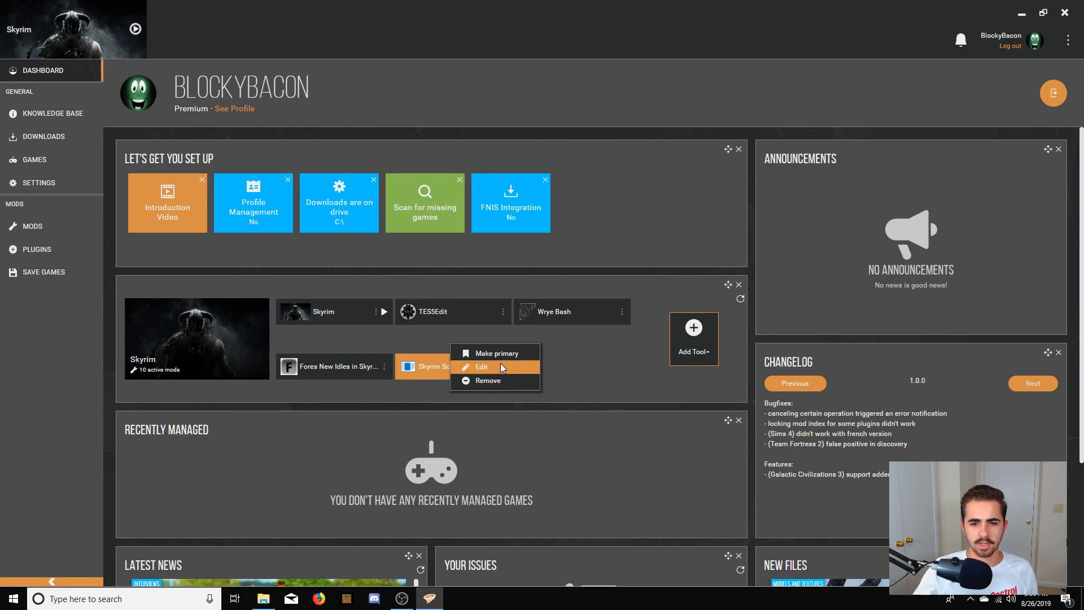
click(506, 356)
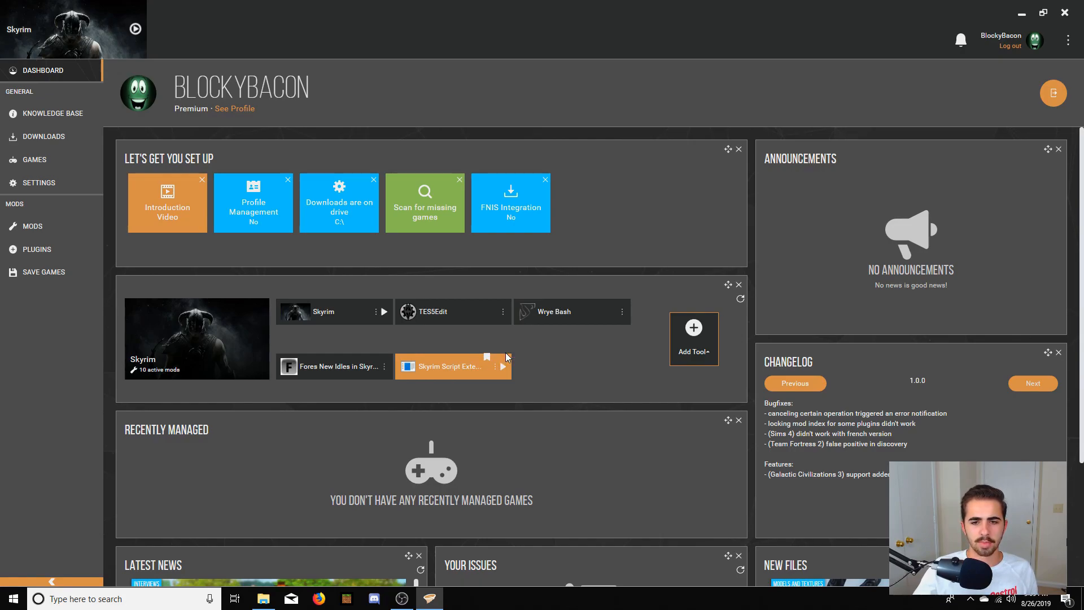
click(136, 29)
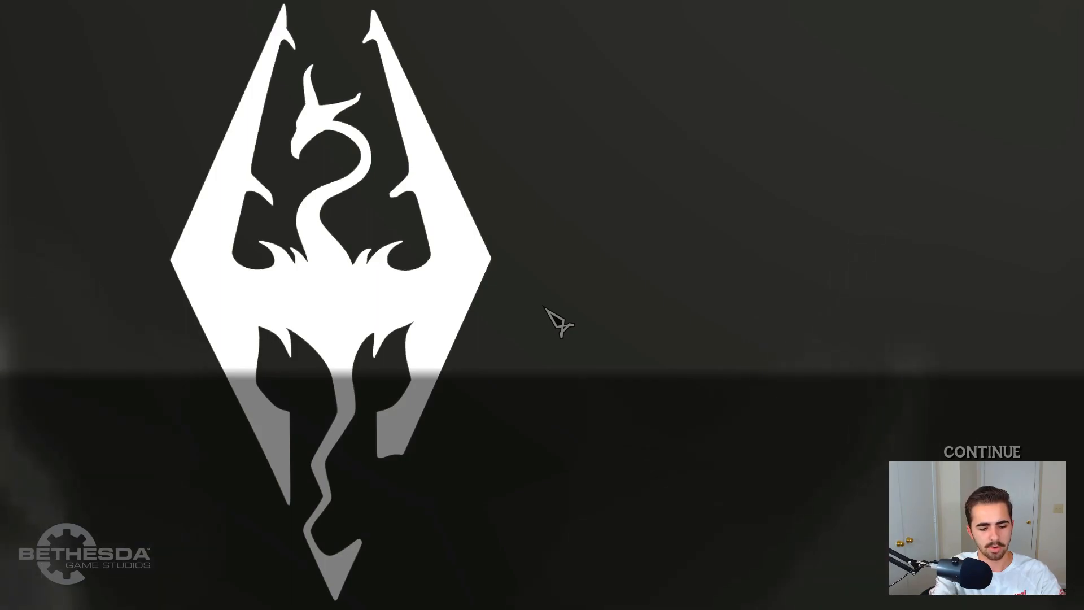
- Check the installed script extender version by running getskseversion in Skyrim's in-game console
text(get)
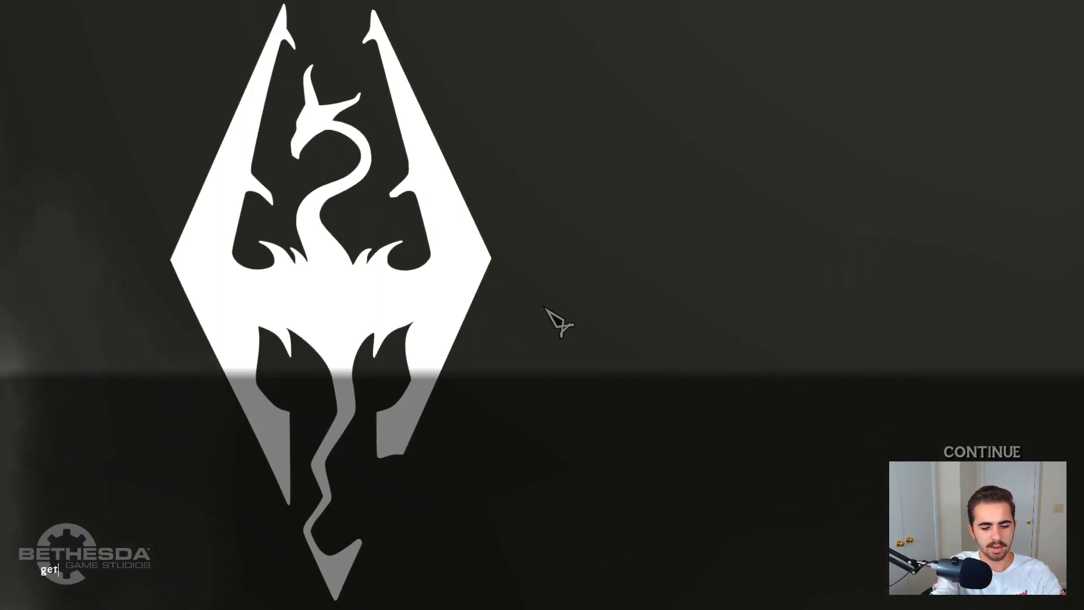
text(skse)
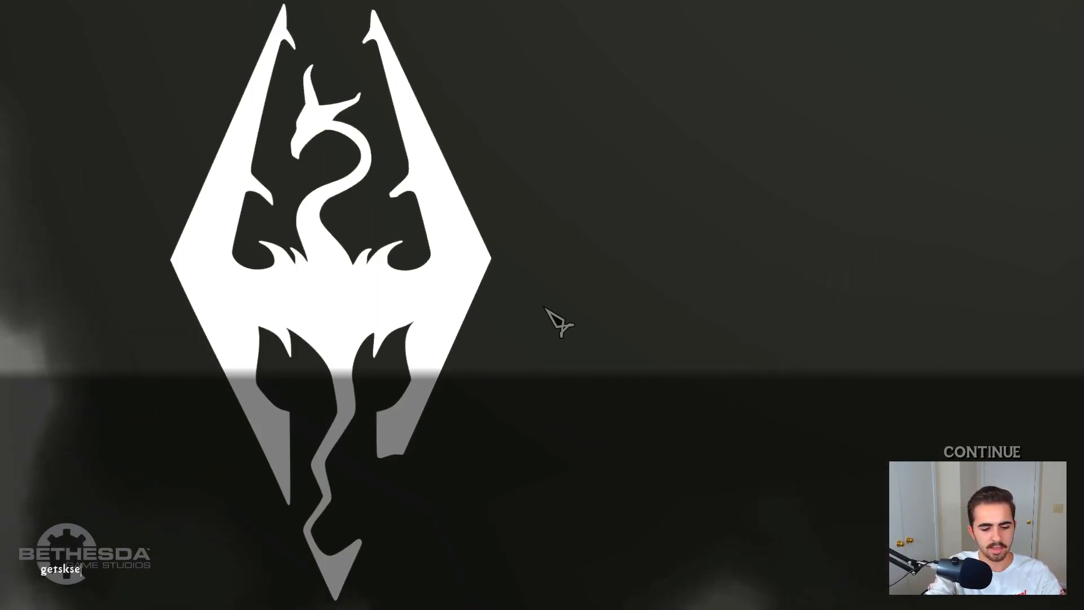
text(version)
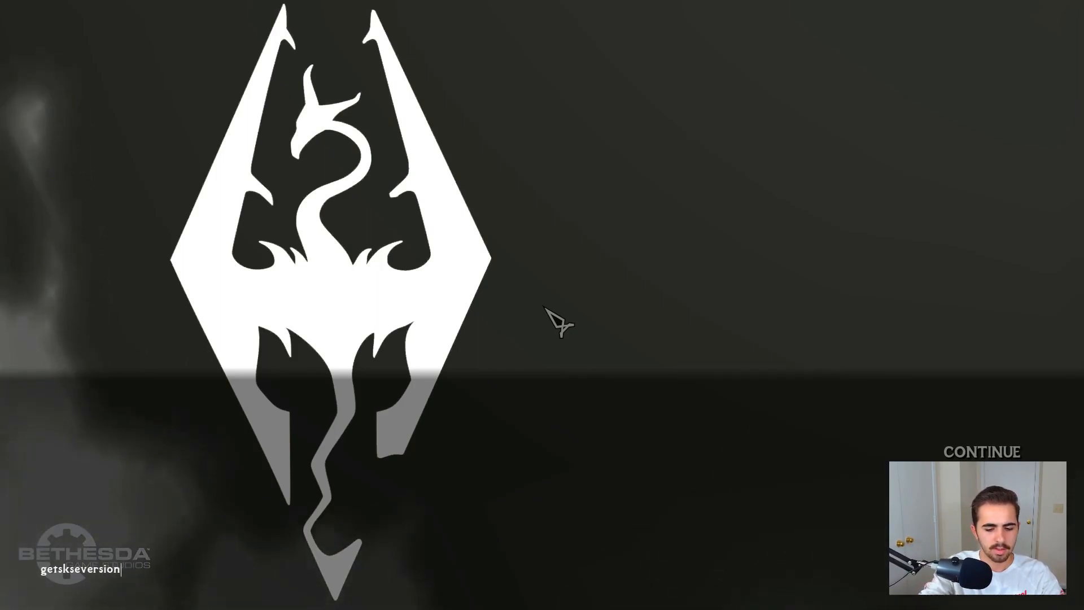
key(Return)
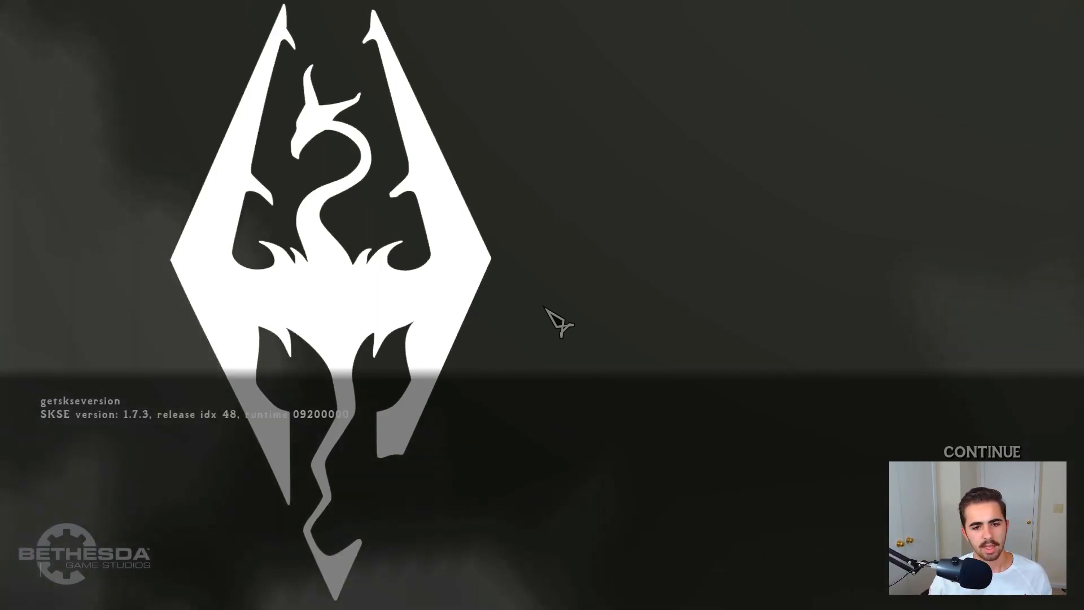